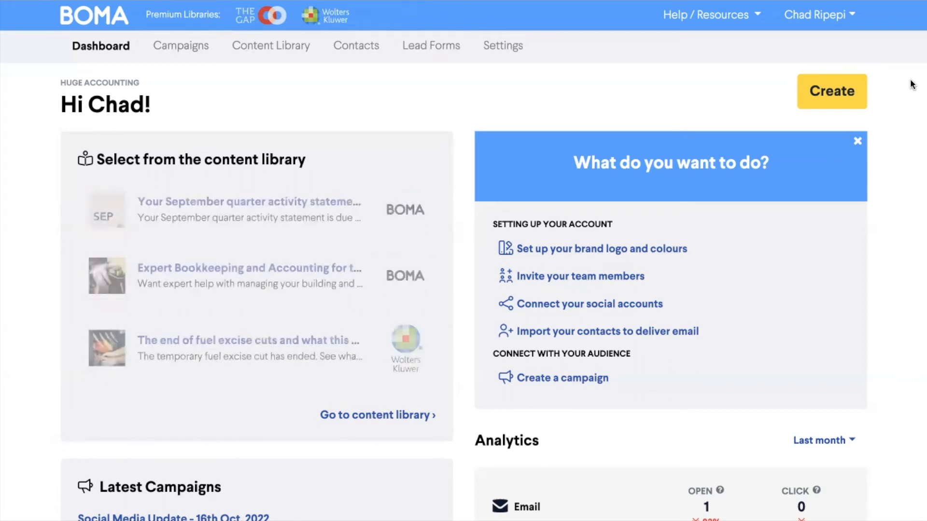
Create a new Social Media Update campaign named "Social Media Update - 16th Oct. 2022".
{"action": "left_click", "coordinate": [838, 86]}
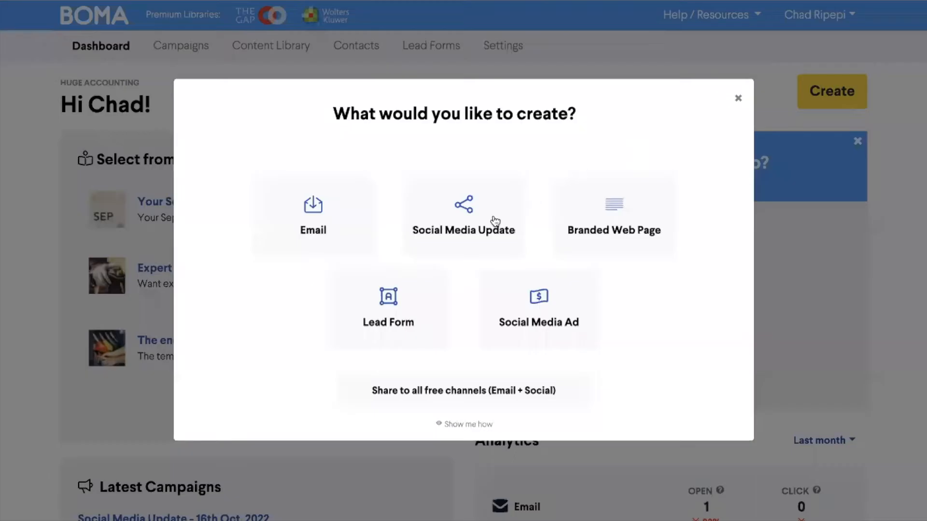
{"action": "left_click", "coordinate": [492, 221]}
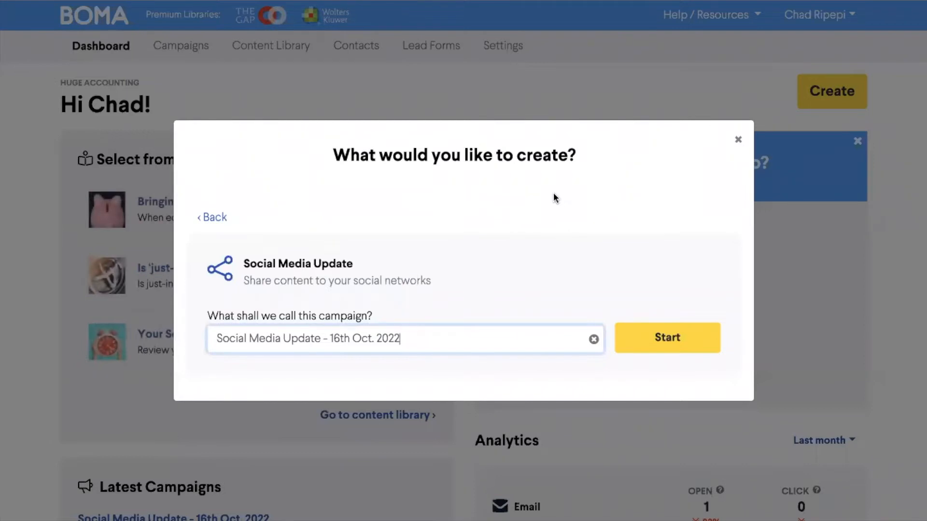
{"action": "left_click", "coordinate": [644, 334]}
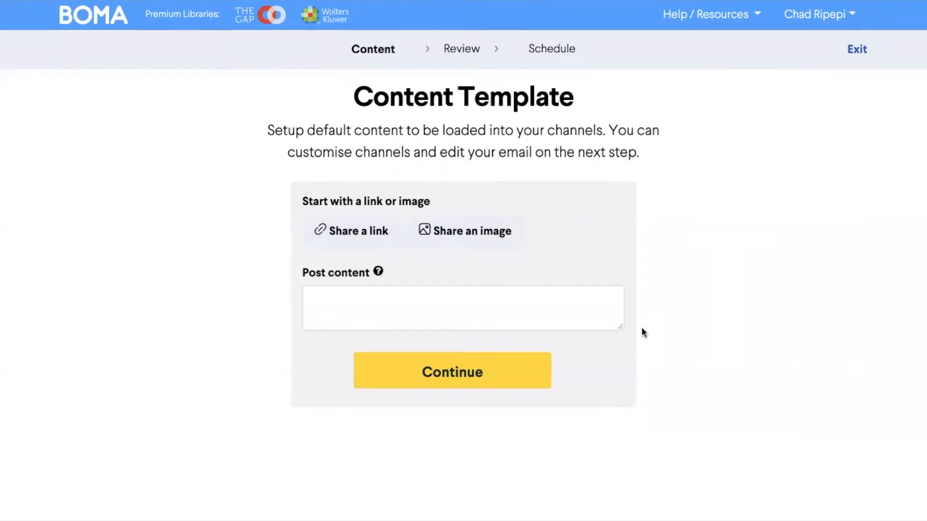
Write post content saying expertise matters most to professional services buyers and LinkedIn lets you demonstrate your firm's expertise to clients and prospects.
{"action": "left_click", "coordinate": [597, 302]}
{"action": "type", "text": "For professional services buyers, the single most important factor in selecting a provider is expertise. LinkedIn allows you to demonstrate your firm’s expertise to clients and prospects."}
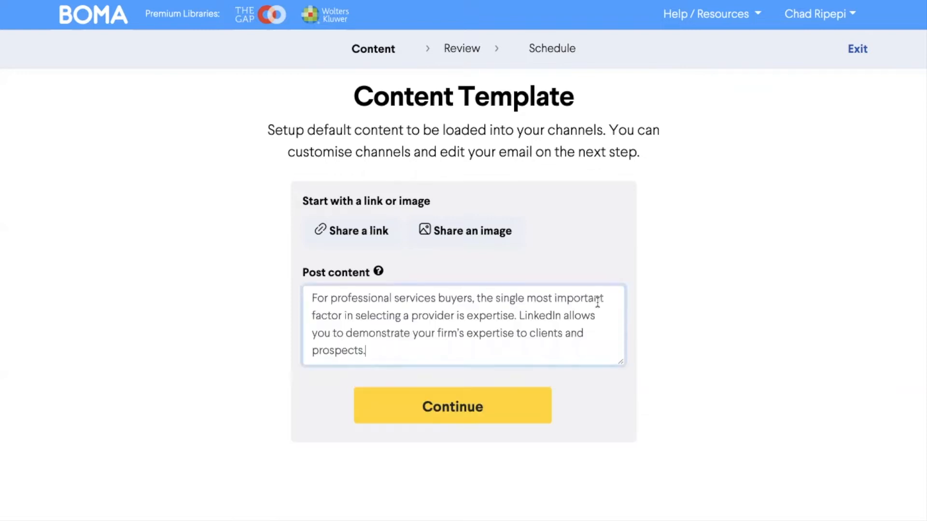
{"action": "left_click", "coordinate": [661, 289]}
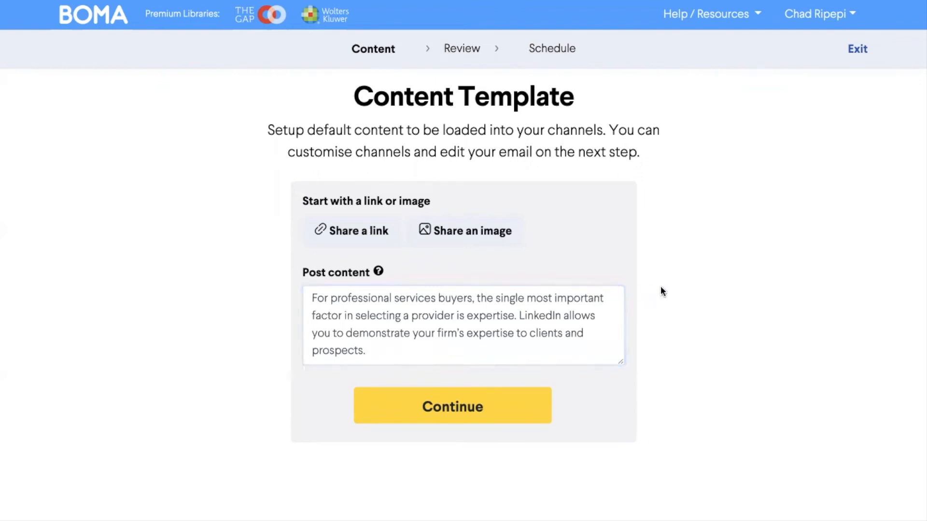
Search the free photos for "trade", add the falling candlestick chart image to the post and continue to the review stage.
{"action": "left_click", "coordinate": [433, 230]}
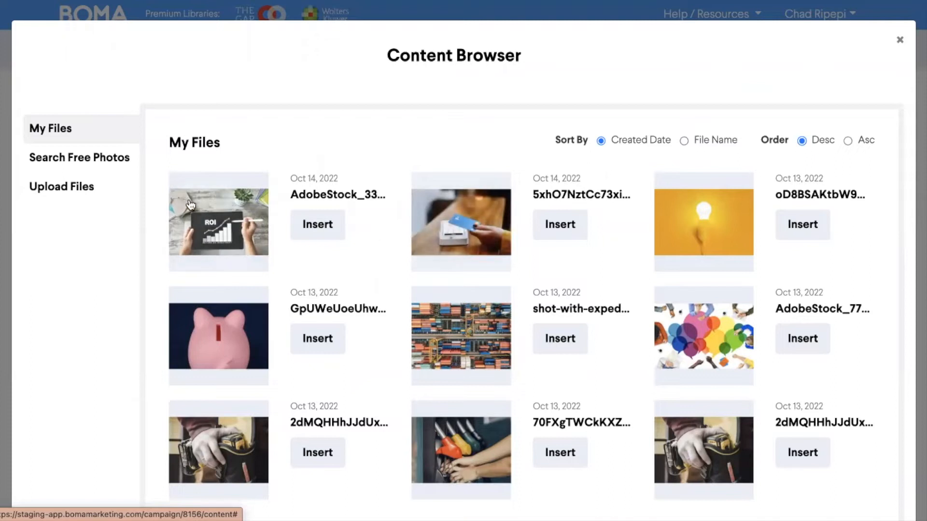
{"action": "left_click", "coordinate": [116, 187]}
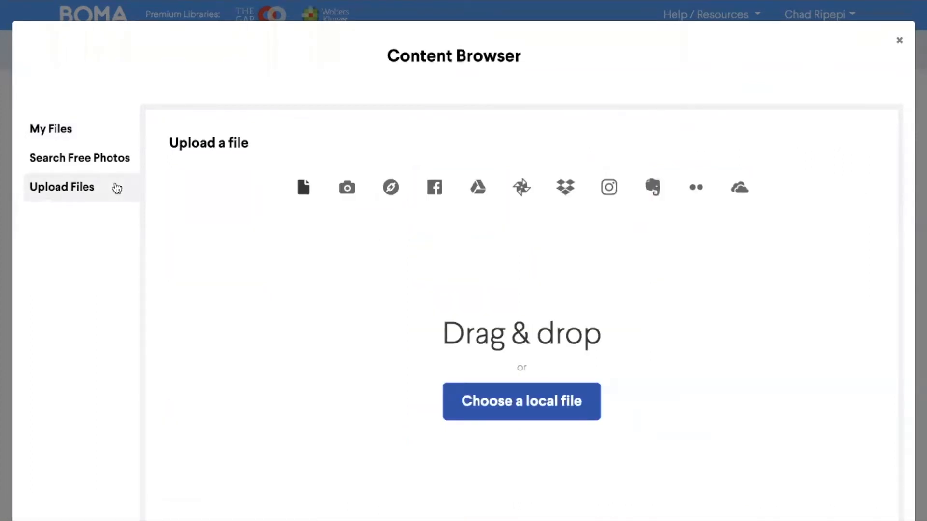
{"action": "left_click", "coordinate": [106, 162]}
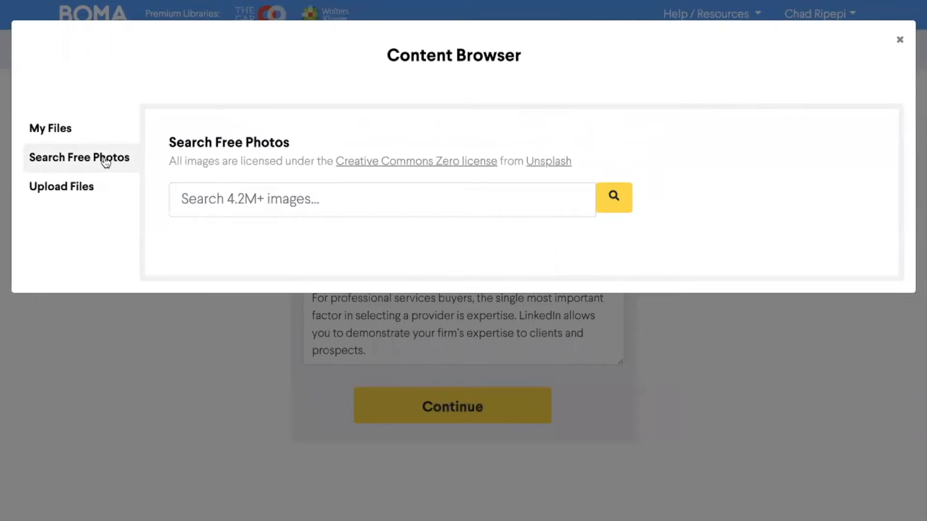
{"action": "left_click", "coordinate": [192, 196]}
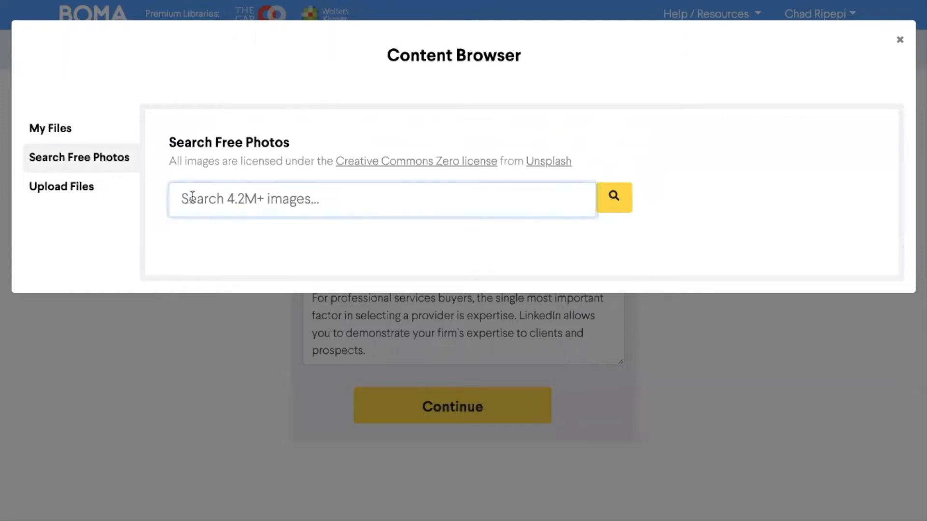
{"action": "type", "text": "trade"}
{"action": "key", "text": "Return"}
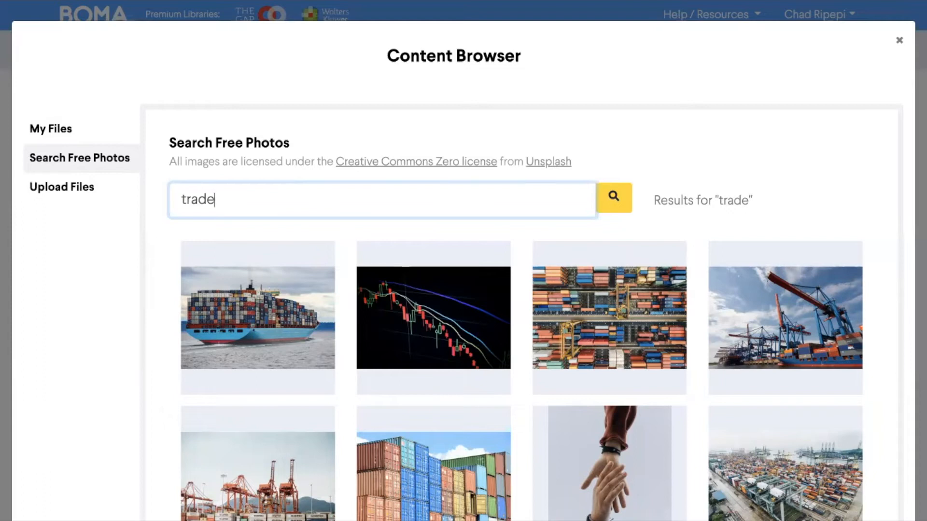
{"action": "left_click", "coordinate": [412, 311]}
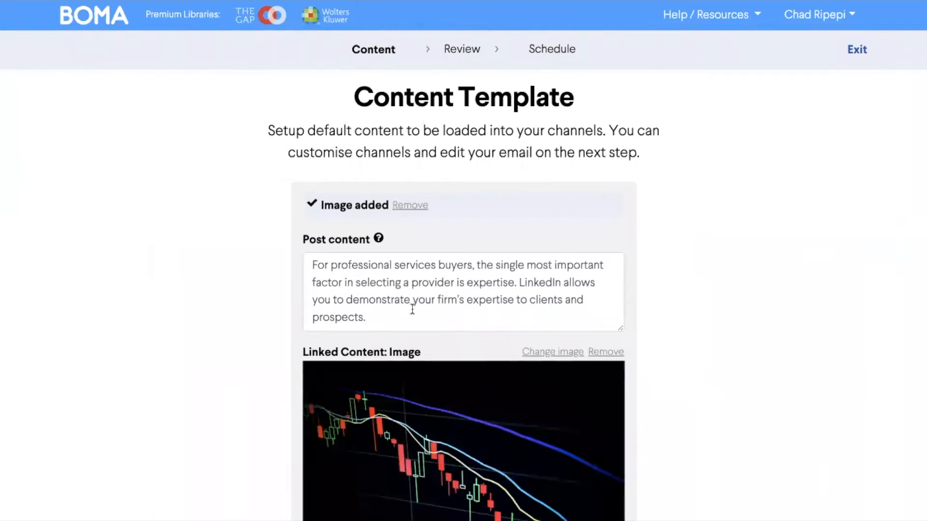
{"action": "scroll", "coordinate": [413, 310], "scroll_direction": "down", "scroll_amount": 3}
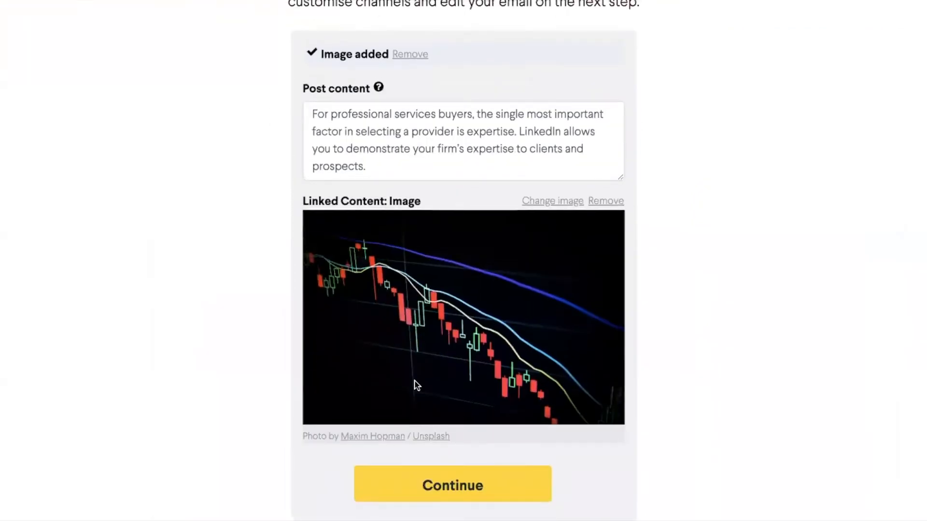
{"action": "left_click", "coordinate": [399, 481]}
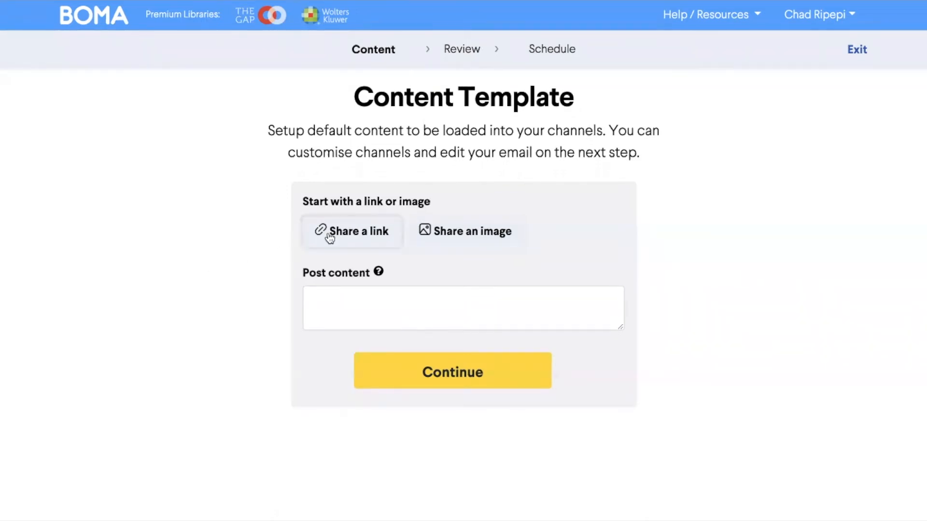
Share a link to the Boma article "Understand and improve social media analytics" in the blank content template.
{"action": "left_click", "coordinate": [348, 231]}
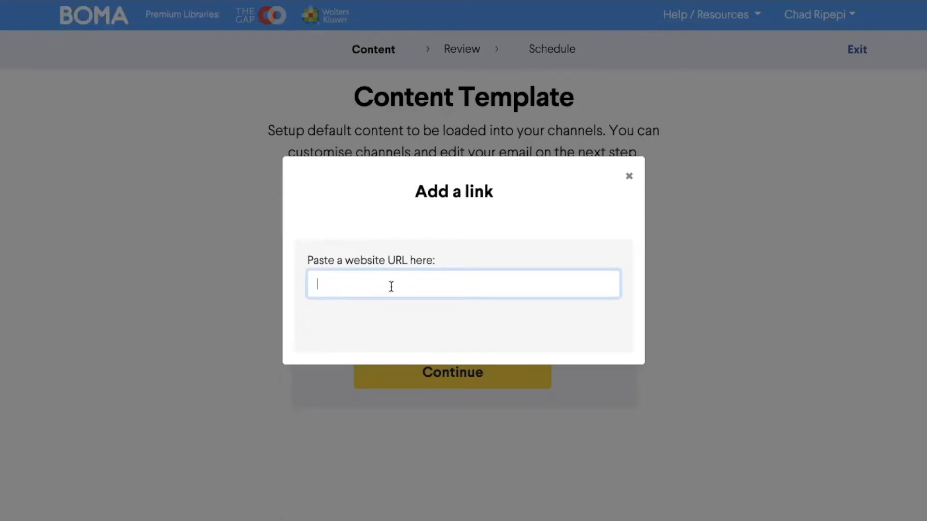
{"action": "key", "text": "ctrl+v"}
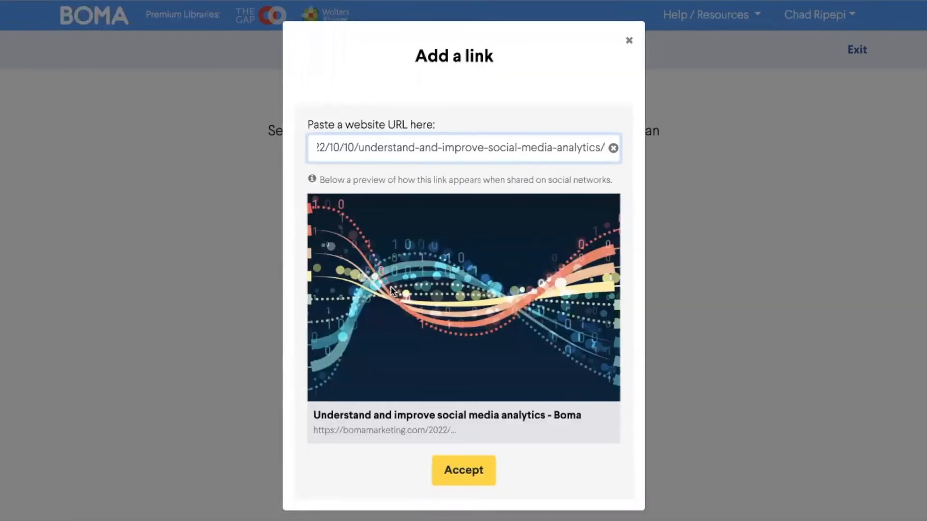
{"action": "left_click", "coordinate": [452, 471]}
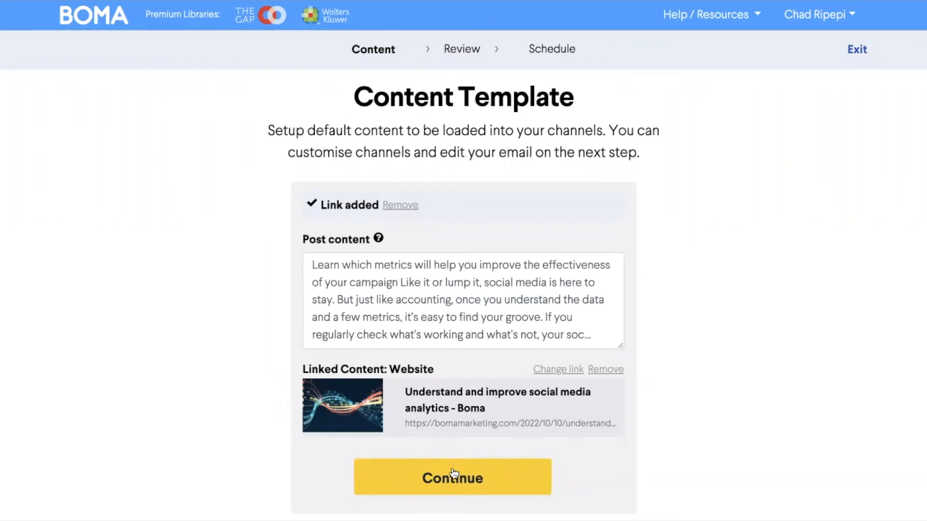
Delete the truncated last sentence of the post content and start a new paragraph at "But just like accounting".
{"action": "left_click", "coordinate": [601, 340]}
{"action": "left_click_drag", "start_coordinate": [601, 341], "coordinate": [545, 317]}
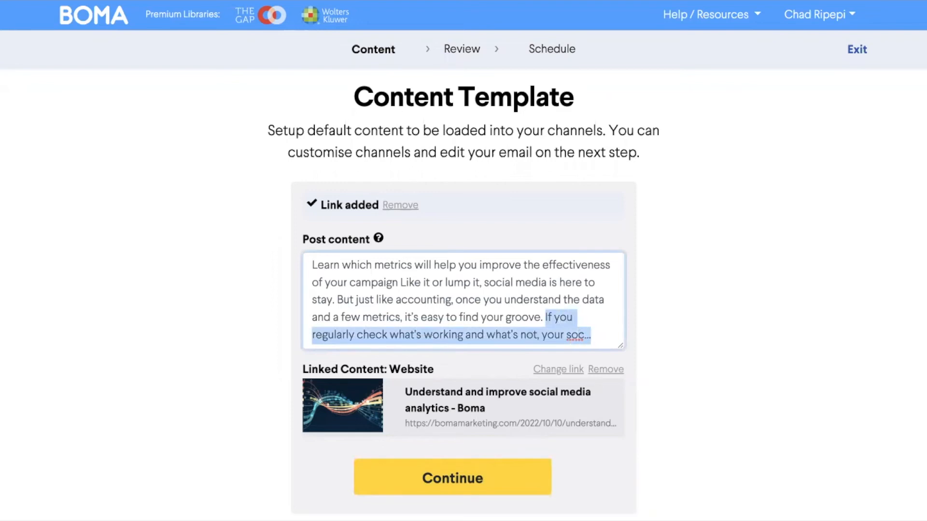
{"action": "key", "text": "BackSpace"}
{"action": "left_click", "coordinate": [336, 300]}
{"action": "key", "text": "Return"}
{"action": "key", "text": "Return"}
Append the hashtag #hugeaccounting to the end of the post content and continue to the review stage.
{"action": "left_click", "coordinate": [555, 348]}
{"action": "type", "text": "#"}
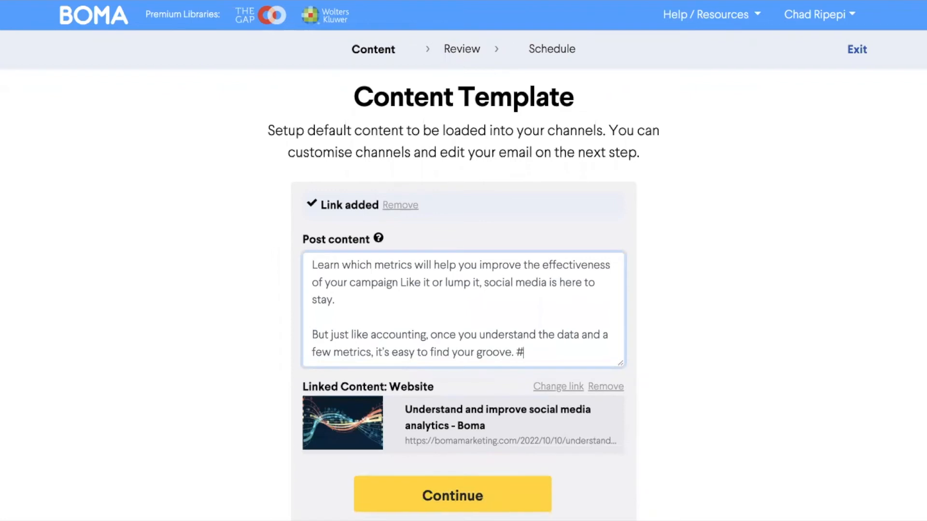
{"action": "type", "text": "hugeac"}
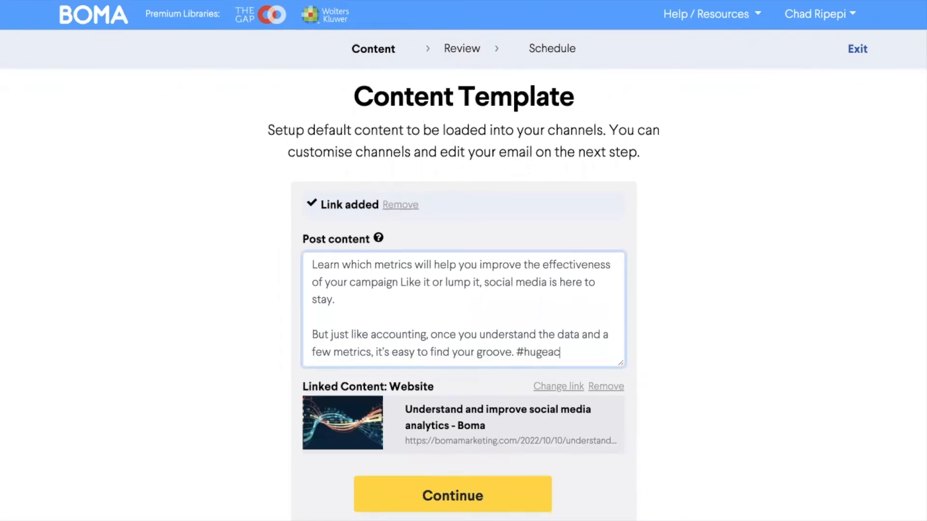
{"action": "type", "text": "counting"}
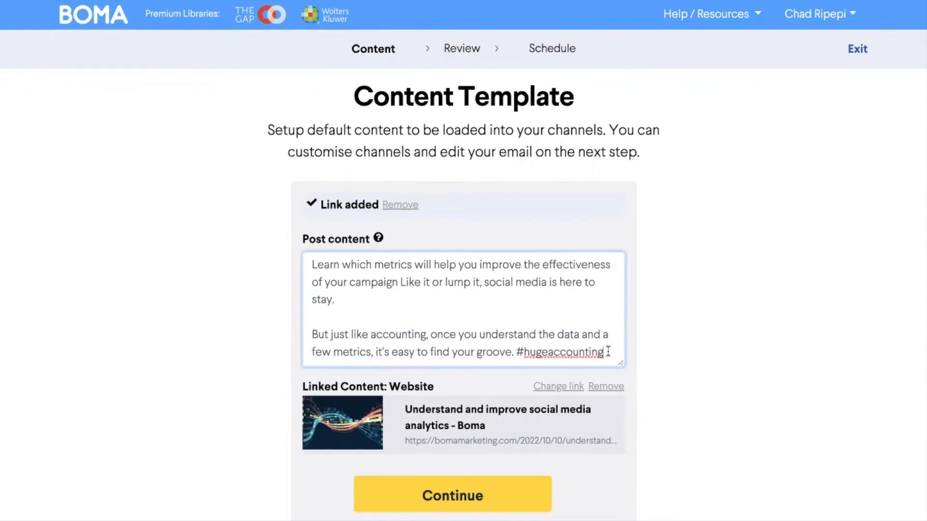
{"action": "left_click", "coordinate": [471, 500]}
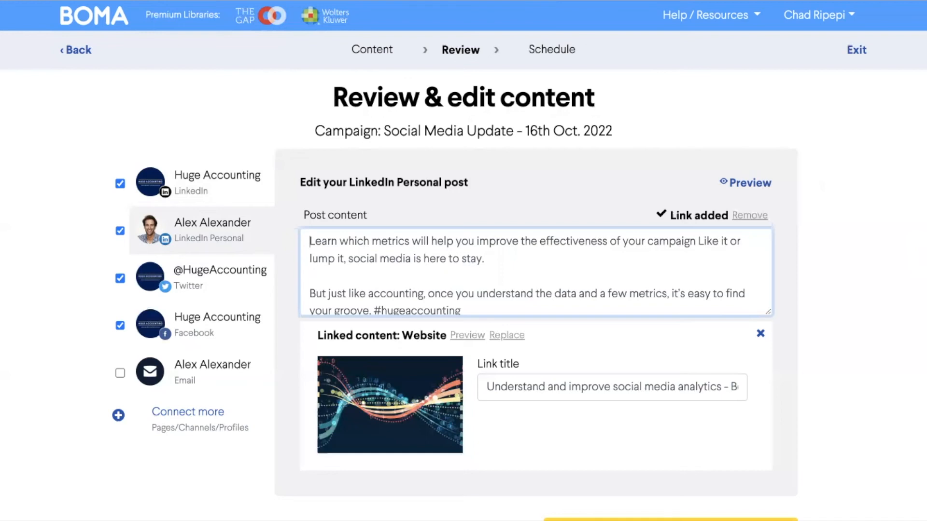
Add the greeting "Hi All" above the LinkedIn Personal post text, separated by a blank line.
{"action": "key", "text": "Return"}
{"action": "key", "text": "Return"}
{"action": "key", "text": "Up"}
{"action": "key", "text": "Up"}
{"action": "type", "text": "Hi All"}
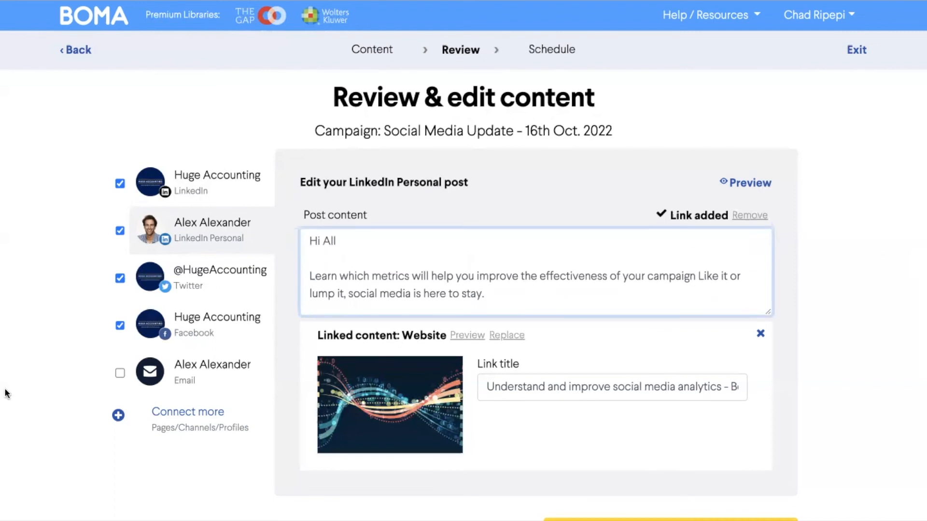
Proceed to delivery scheduling and set a specific send time of October 30, 2022 4:00 PM.
{"action": "scroll", "coordinate": [19, 375], "scroll_direction": "down", "scroll_amount": 1}
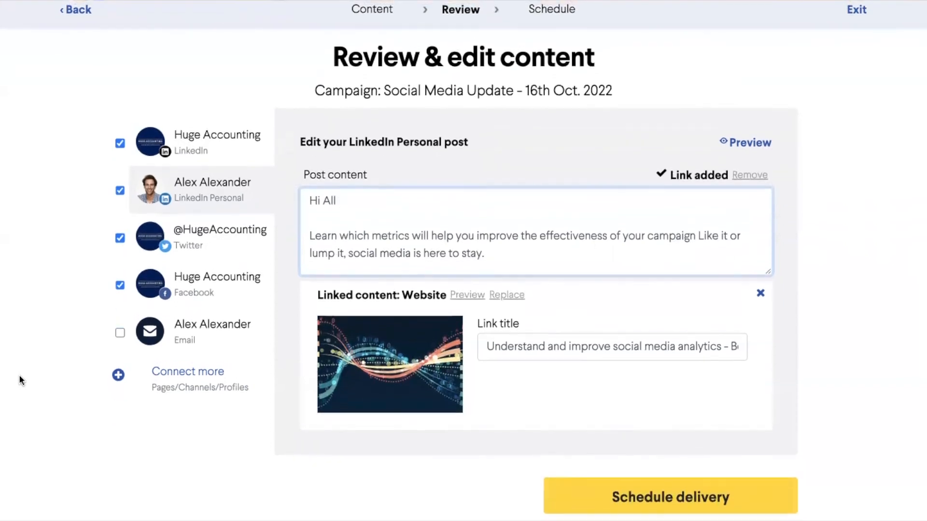
{"action": "left_click", "coordinate": [591, 491]}
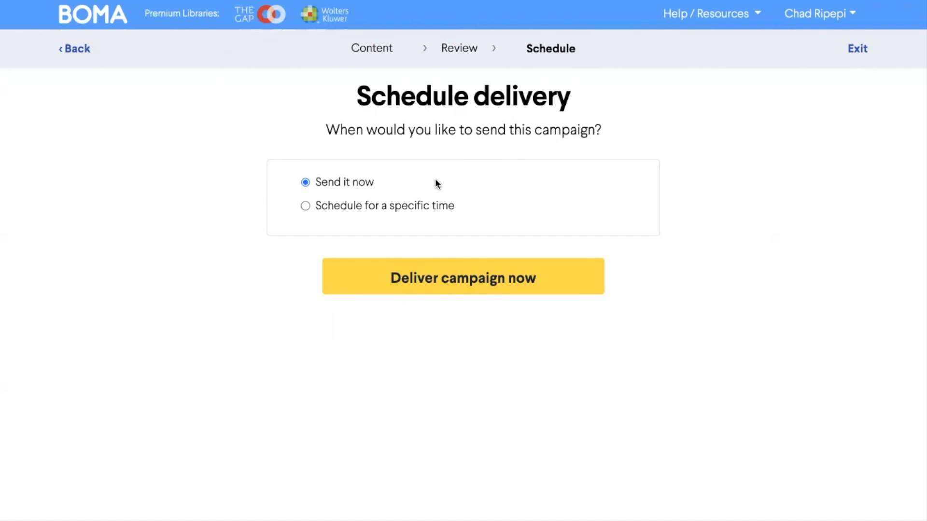
{"action": "left_click", "coordinate": [430, 203]}
{"action": "left_click", "coordinate": [515, 258]}
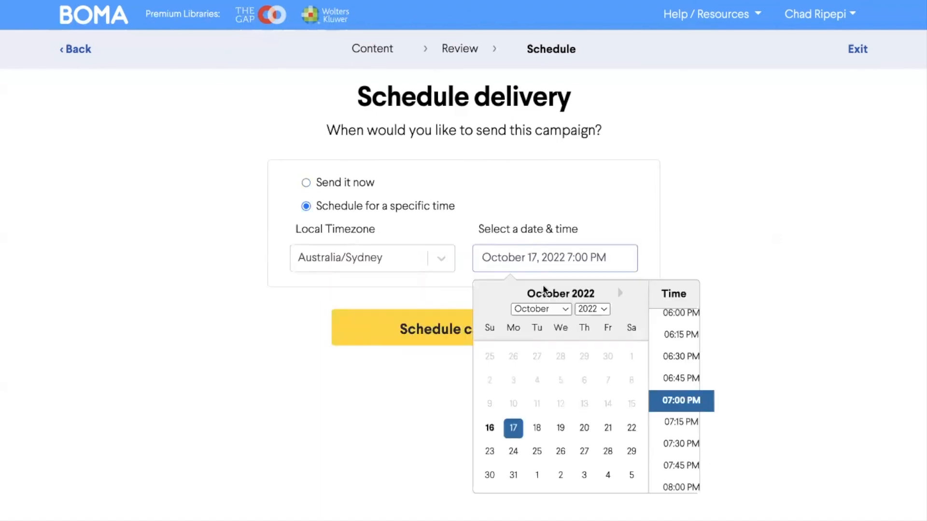
{"action": "left_click", "coordinate": [490, 476]}
{"action": "scroll", "coordinate": [689, 372], "scroll_direction": "up", "scroll_amount": 5}
{"action": "left_click", "coordinate": [681, 436]}
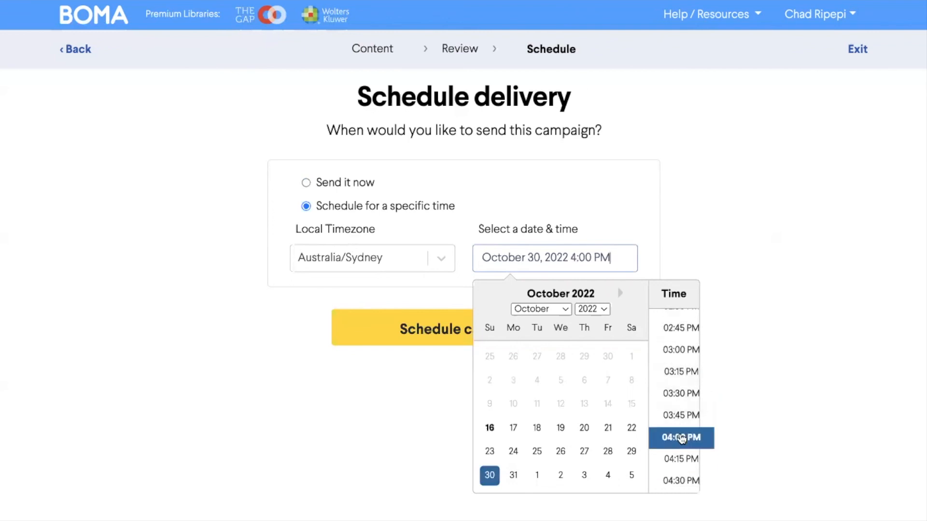